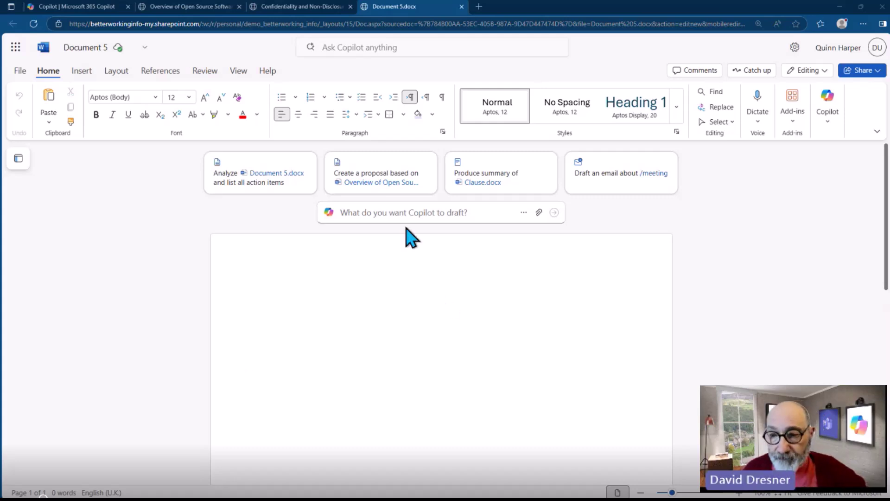
Paste the prepared trademark-licence review prompt into Copilot and fix the 'AI' typo.
{"action": "type", "text": "You are an AI legal assistant acting for a solicitor specialising in soft IP and media law. You have access to a drafting guide Trademark Licence Agreement Drafting Guide.docx that outlines standard sections, expected content, and drafting considerations for Trademark Licence Agreements. The agreement to be reviewed under UK law.  Review the draft Agreement Trademark Licence Agreement 01.docx and identify any omissions, risks, or deviations from best practices based on a specific clause-by-clause drafting guide."}
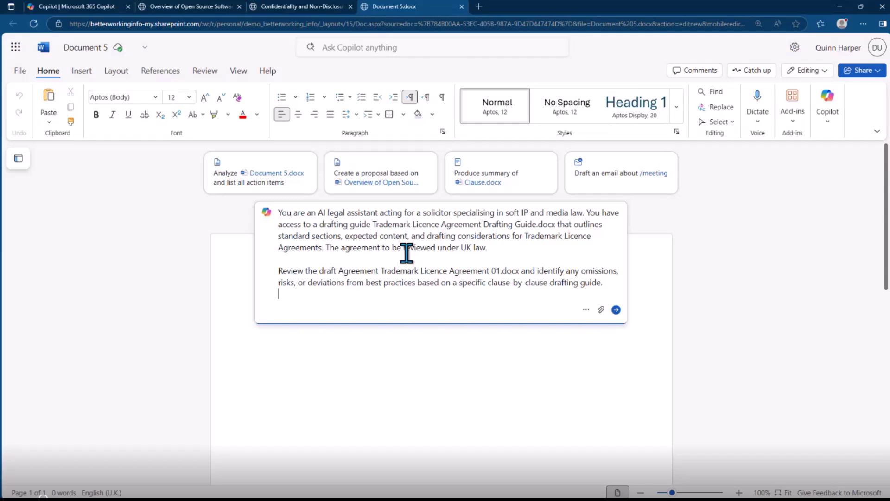
{"action": "left_click", "coordinate": [329, 213]}
{"action": "key", "text": "BackSpace"}
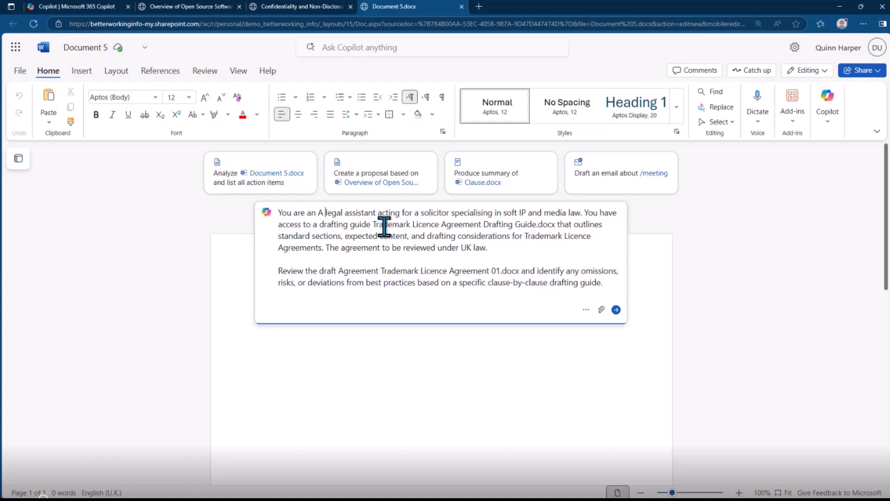
Delete the typed 'Drafting Guide.docx' file name from the prompt.
{"action": "left_click_drag", "start_coordinate": [377, 224], "coordinate": [557, 224]}
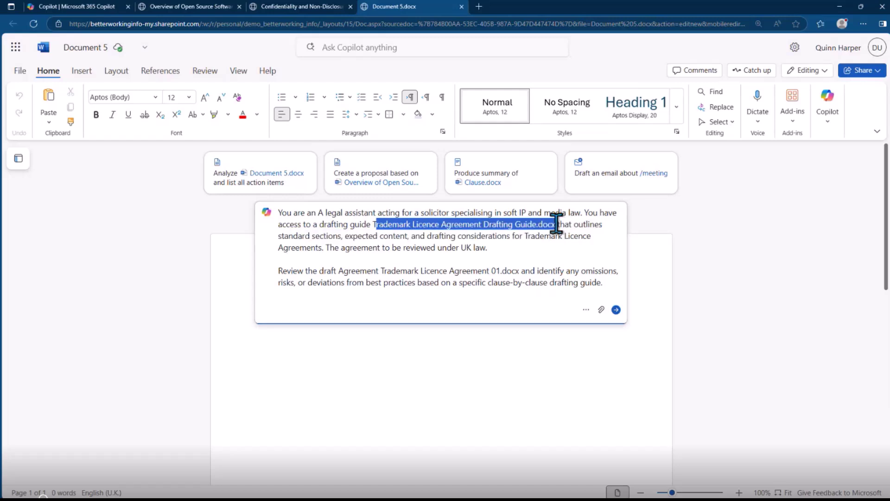
{"action": "type", "text": "/"}
{"action": "key", "text": "BackSpace"}
{"action": "key", "text": "BackSpace"}
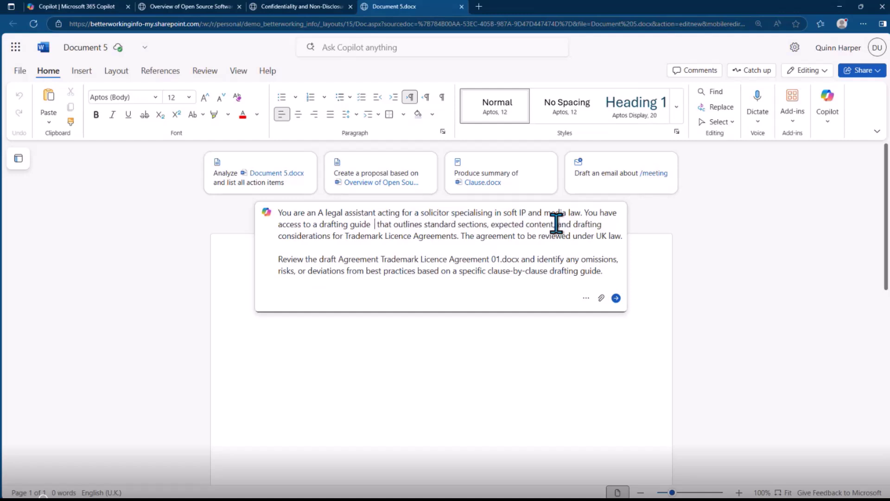
Start a file reference after 'drafting guide' with / and choose Browse files from cloud.
{"action": "type", "text": "/"}
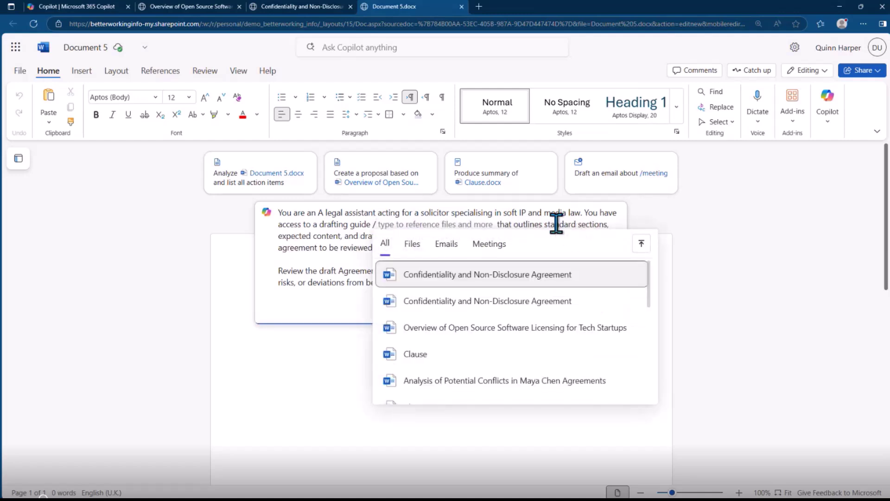
{"action": "scroll", "coordinate": [583, 315], "scroll_direction": "down", "scroll_amount": 2}
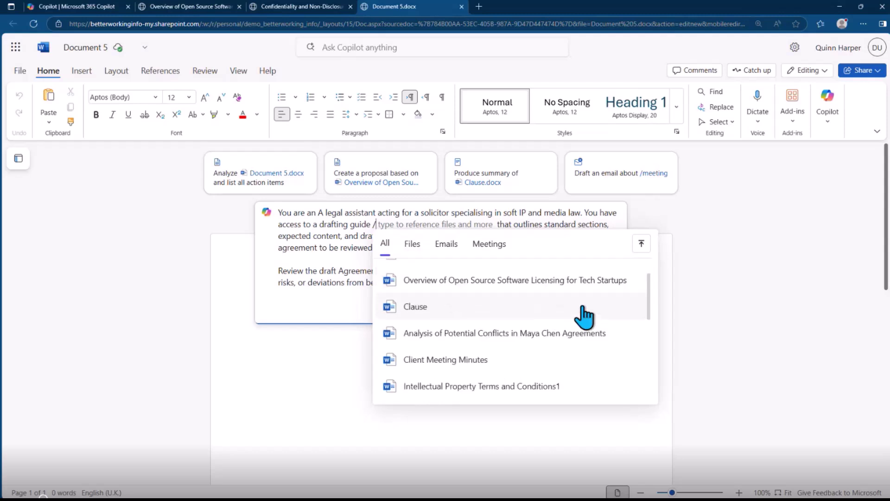
{"action": "scroll", "coordinate": [642, 249], "scroll_direction": "up", "scroll_amount": 3}
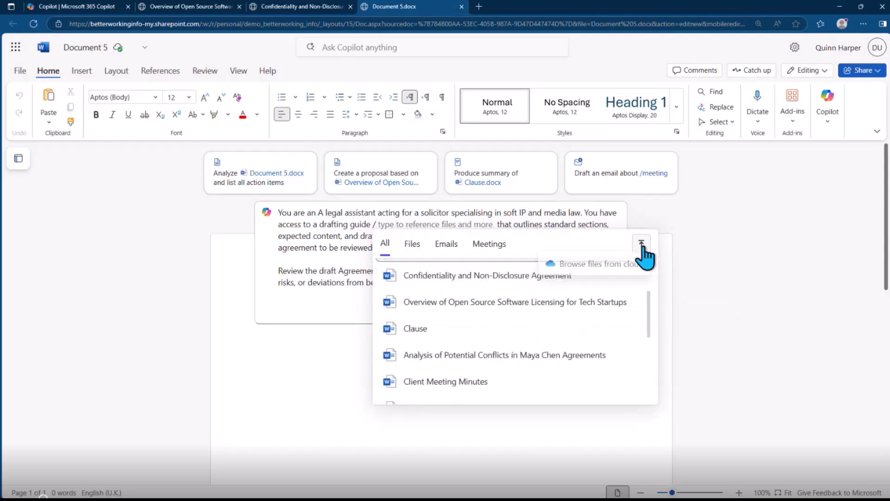
{"action": "left_click", "coordinate": [642, 244]}
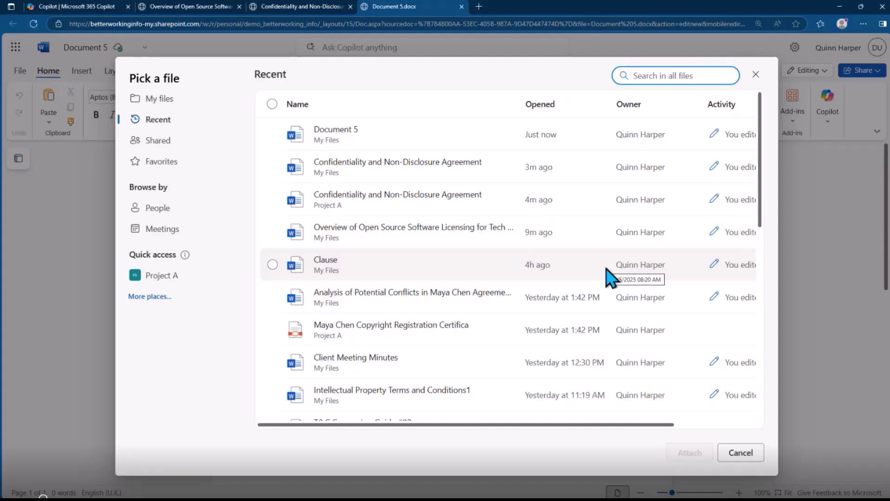
Attach Trademark Licence Agreement Drafting Guide.docx from Project A > Legal Onboarding, sorted Name A to Z.
{"action": "left_click", "coordinate": [146, 277]}
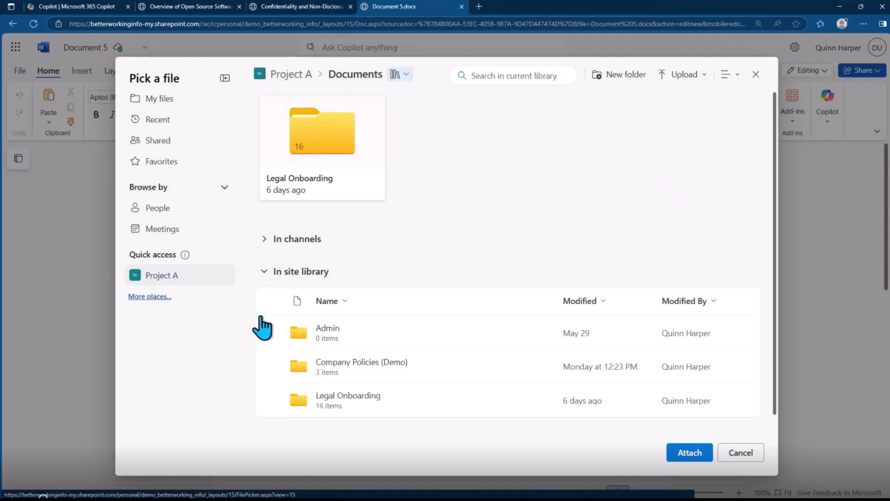
{"action": "left_click", "coordinate": [356, 402]}
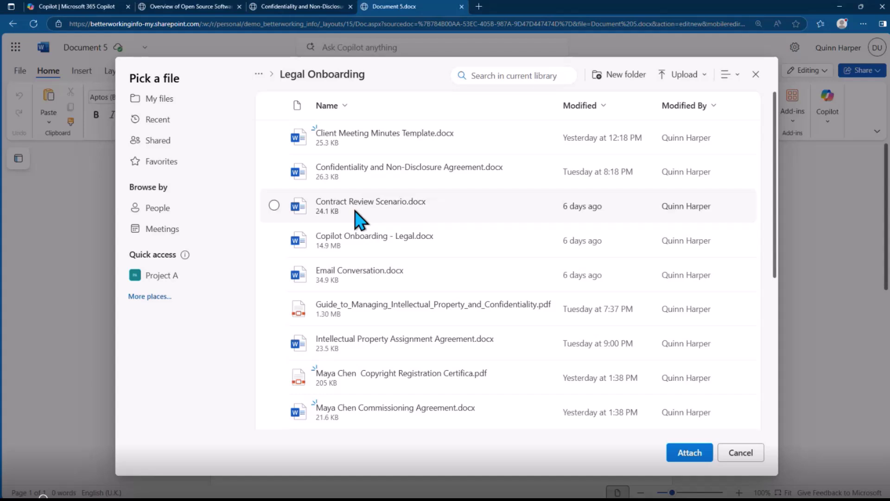
{"action": "left_click", "coordinate": [349, 111]}
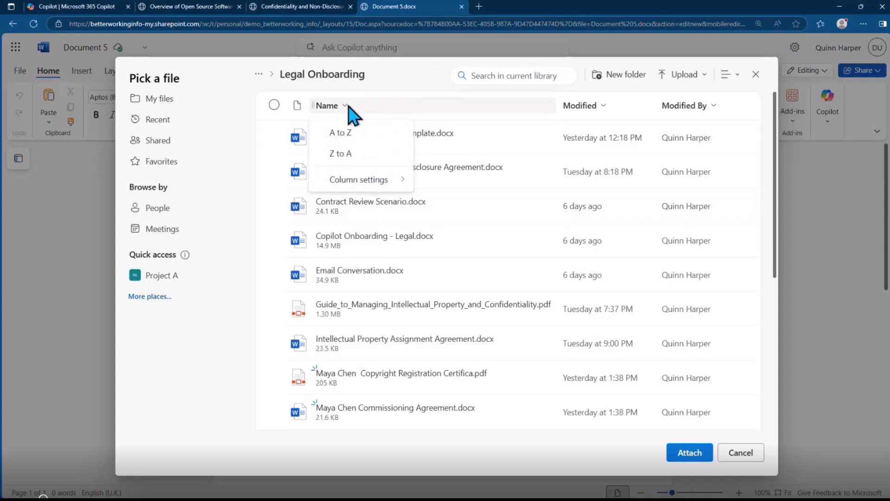
{"action": "left_click", "coordinate": [355, 137]}
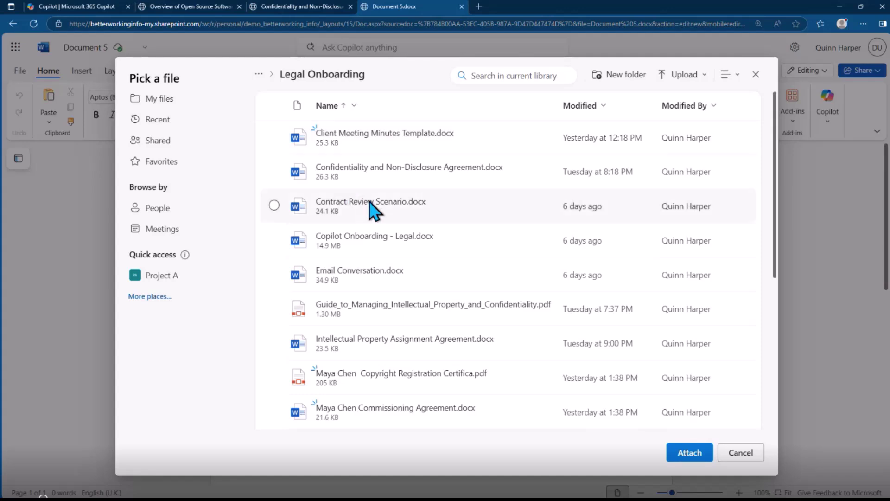
{"action": "scroll", "coordinate": [371, 204], "scroll_direction": "down", "scroll_amount": 1}
{"action": "scroll", "coordinate": [374, 211], "scroll_direction": "down", "scroll_amount": 4}
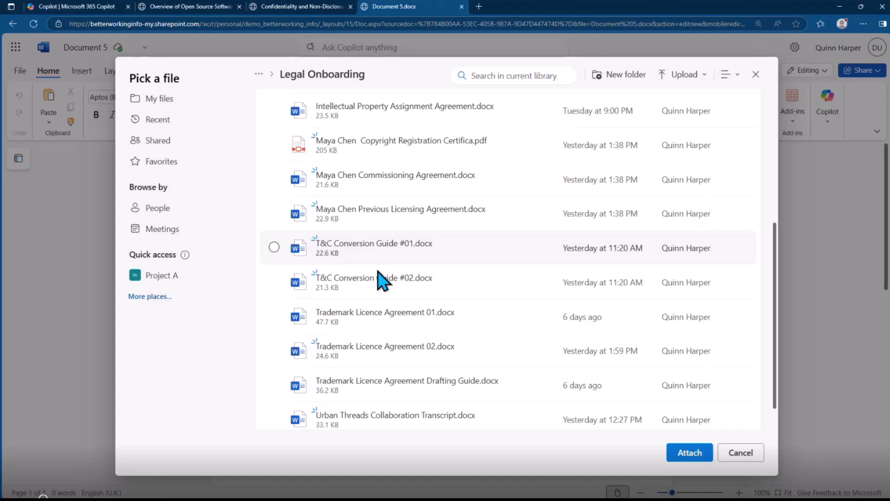
{"action": "left_click", "coordinate": [274, 385]}
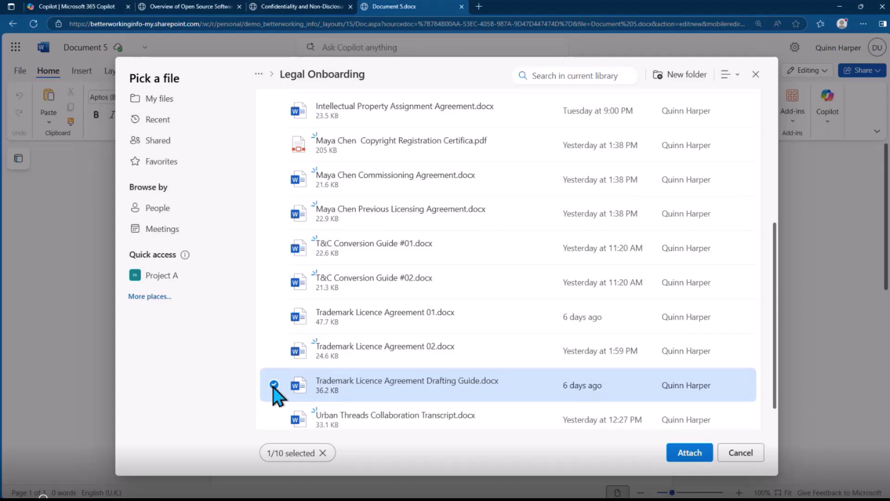
{"action": "left_click", "coordinate": [686, 455]}
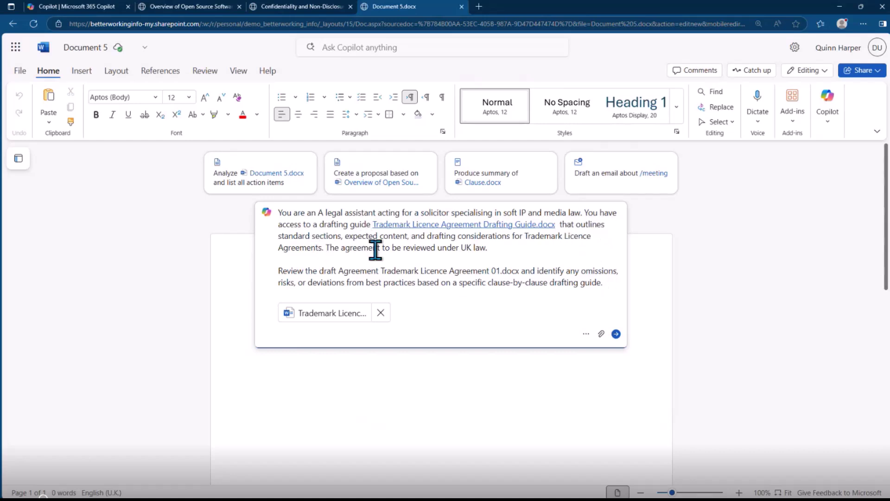
Check the linked drafting guide, then delete 'Trademark Licence Agreement 01.docx' from the prompt.
{"action": "left_click", "coordinate": [490, 228]}
{"action": "left_click_drag", "start_coordinate": [384, 271], "coordinate": [519, 274]}
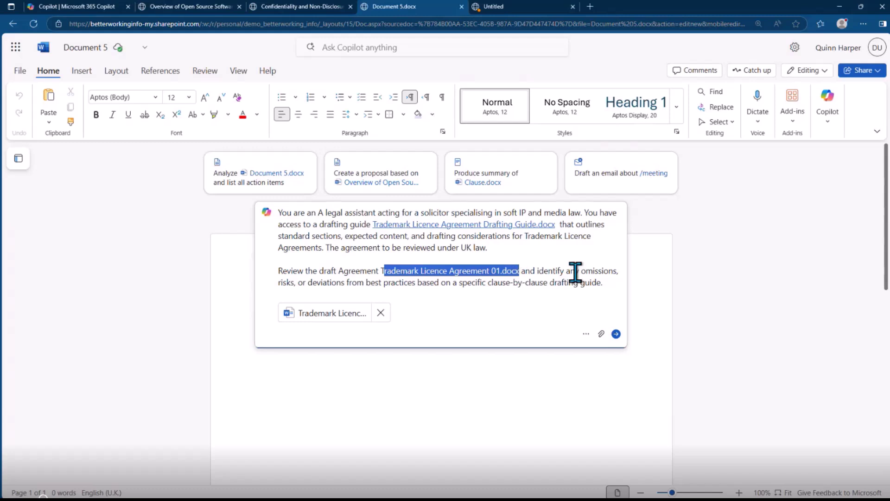
{"action": "key", "text": "BackSpace"}
{"action": "key", "text": "BackSpace"}
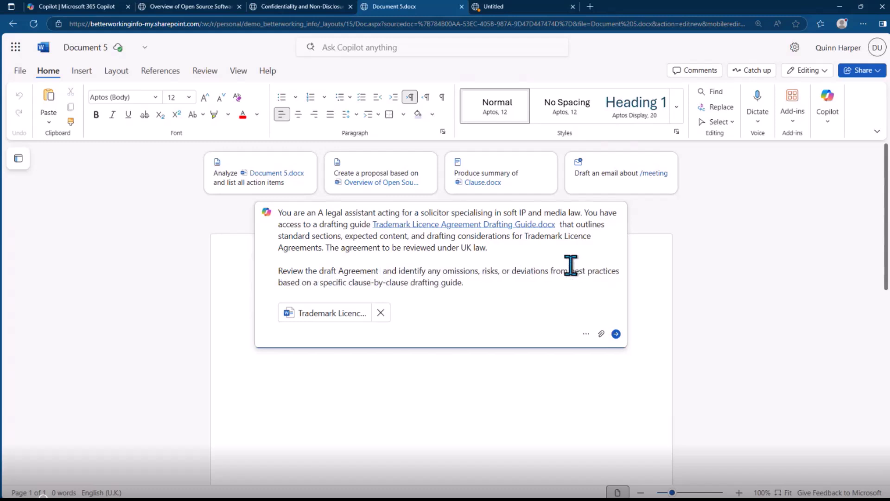
Start a files-only / reference and choose Browse files from cloud to pick the agreement.
{"action": "type", "text": "/"}
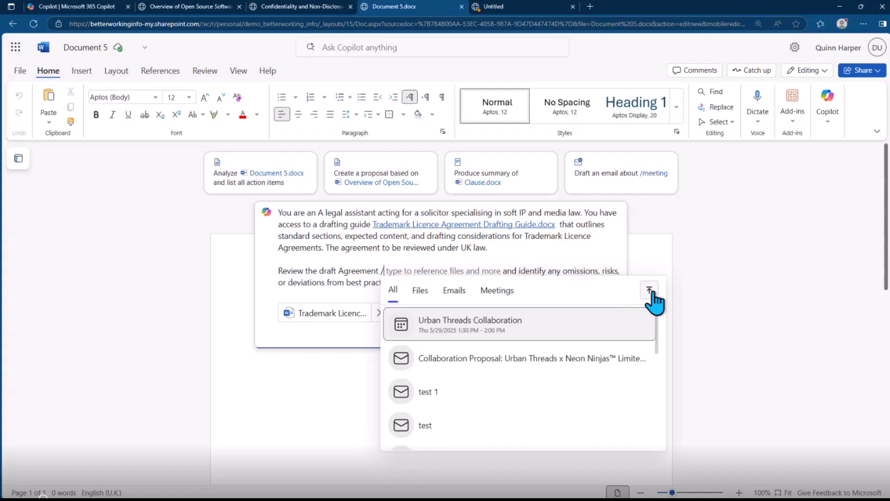
{"action": "left_click", "coordinate": [421, 298]}
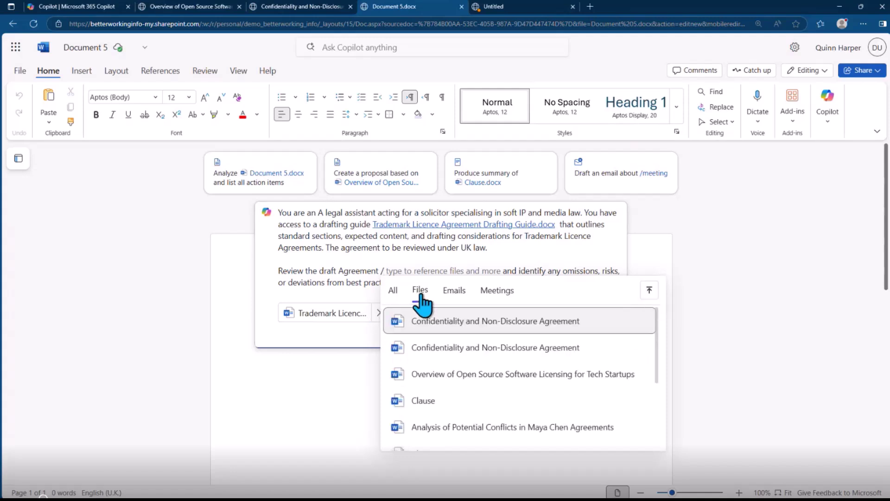
{"action": "scroll", "coordinate": [487, 337], "scroll_direction": "down", "scroll_amount": 2}
{"action": "scroll", "coordinate": [488, 337], "scroll_direction": "down", "scroll_amount": 2}
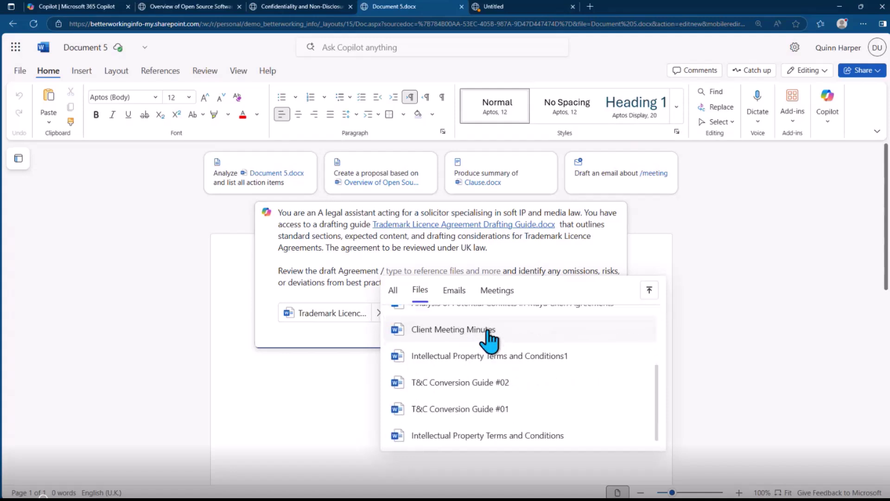
{"action": "left_click", "coordinate": [647, 292]}
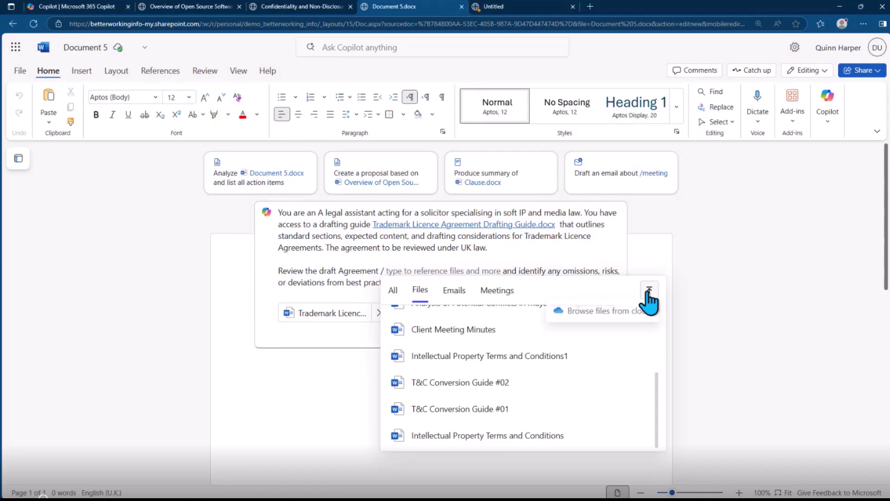
{"action": "left_click", "coordinate": [631, 320]}
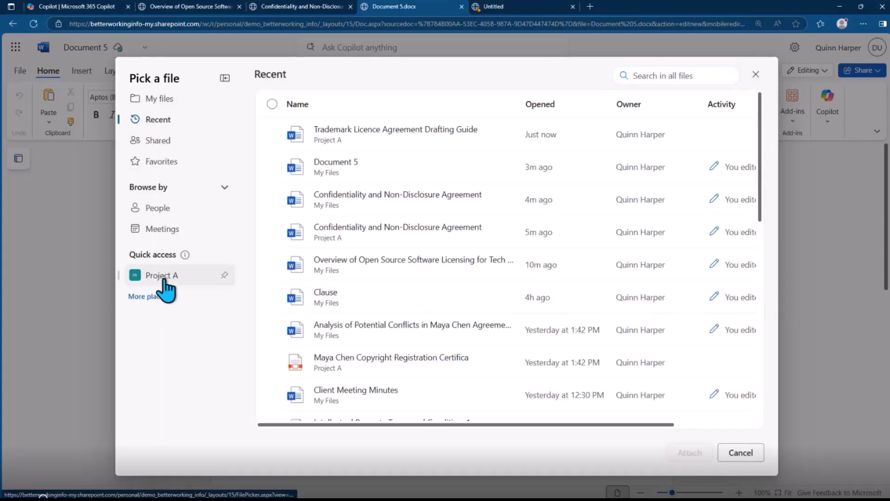
Attach Trademark Licence Agreement 01.docx from Project A > Legal Onboarding, sorted Name A to Z.
{"action": "left_click", "coordinate": [164, 278]}
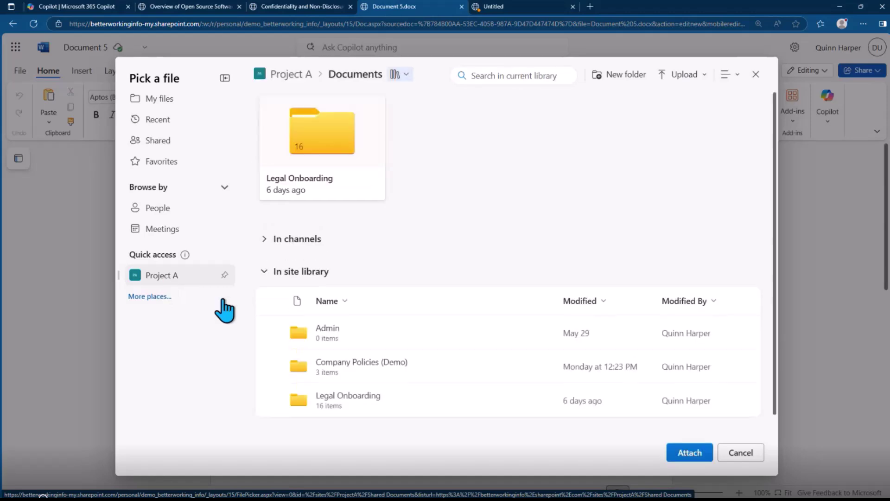
{"action": "left_click", "coordinate": [362, 396]}
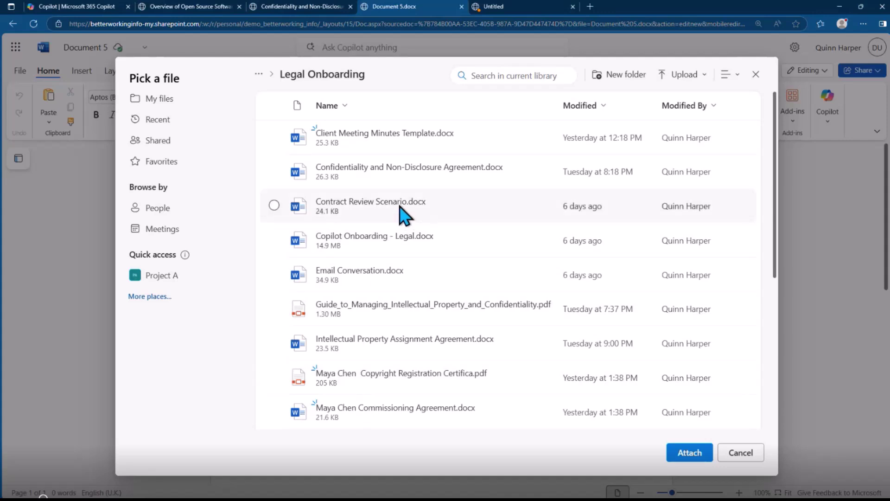
{"action": "scroll", "coordinate": [378, 120], "scroll_direction": "down", "scroll_amount": 1}
{"action": "scroll", "coordinate": [345, 149], "scroll_direction": "up", "scroll_amount": 1}
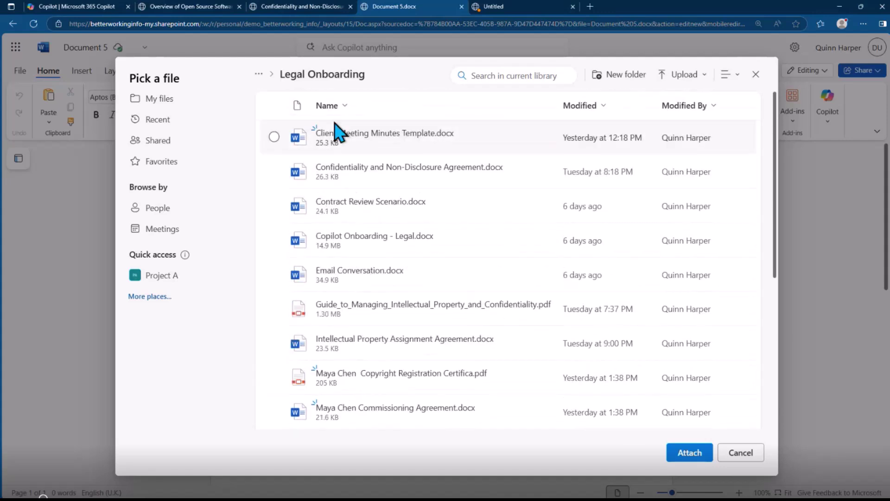
{"action": "left_click", "coordinate": [335, 110]}
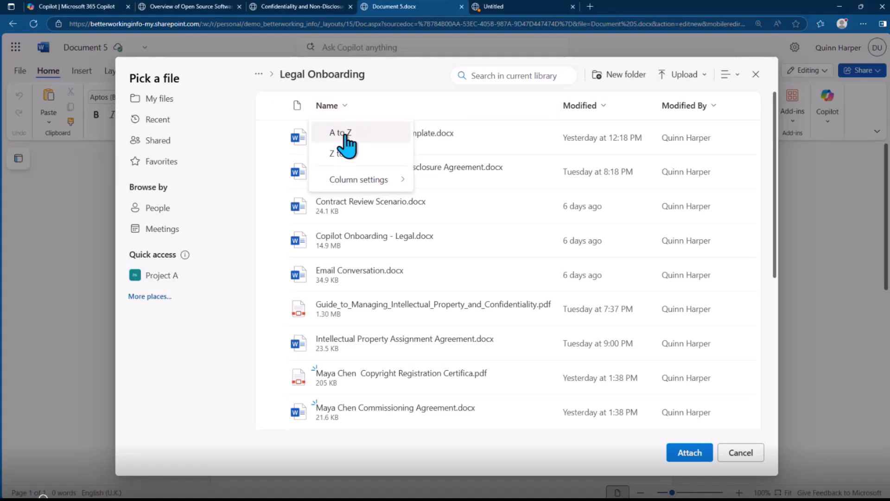
{"action": "key", "text": "Return"}
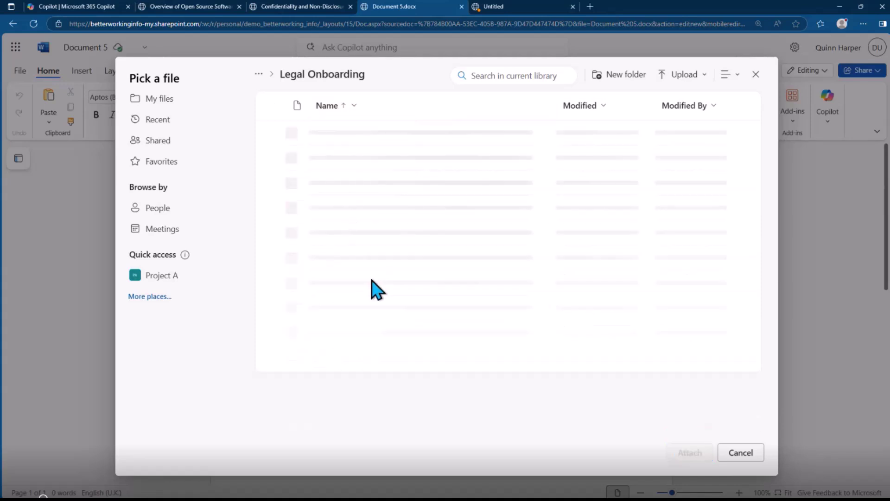
{"action": "scroll", "coordinate": [378, 290], "scroll_direction": "down", "scroll_amount": 1}
{"action": "scroll", "coordinate": [377, 288], "scroll_direction": "down", "scroll_amount": 4}
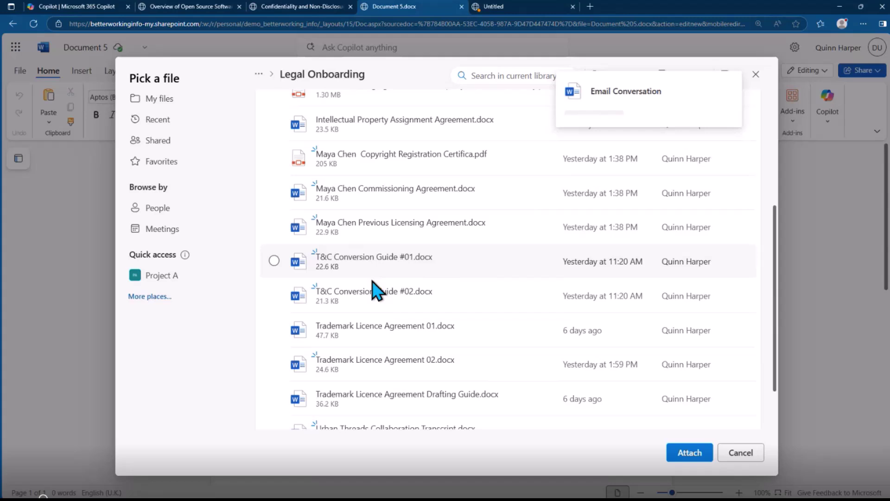
{"action": "left_click", "coordinate": [384, 317]}
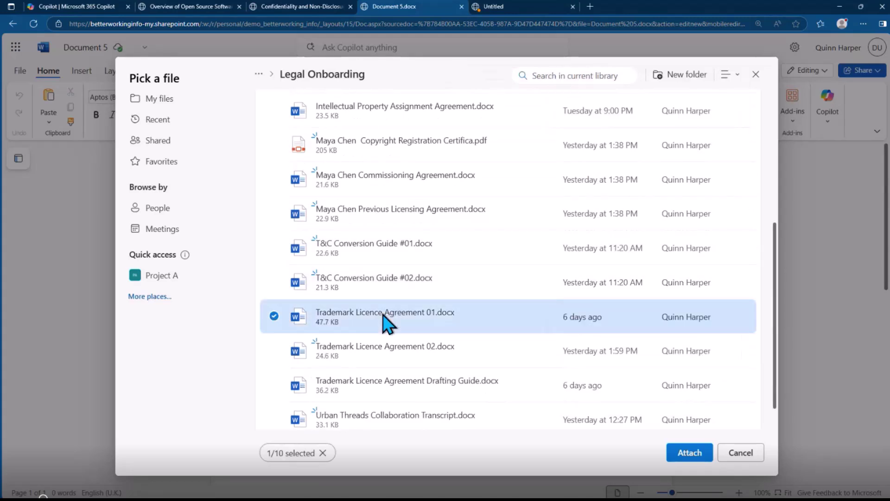
{"action": "left_click", "coordinate": [690, 454]}
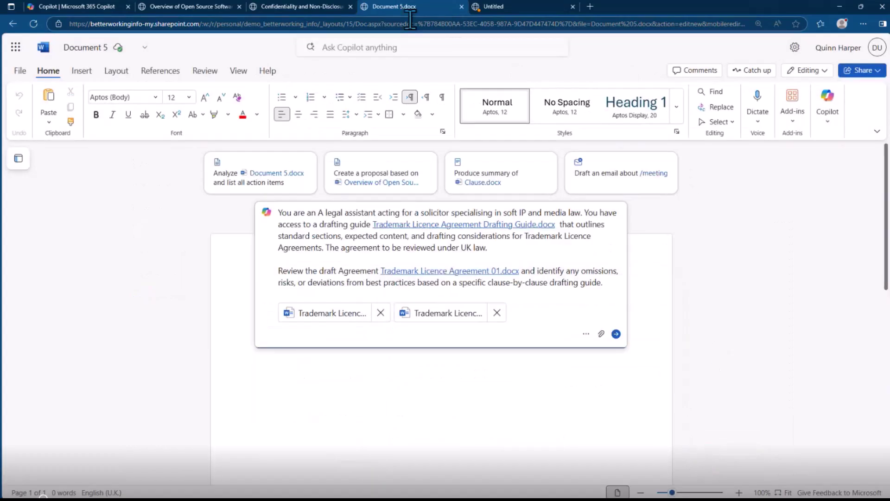
{"action": "left_click", "coordinate": [510, 7]}
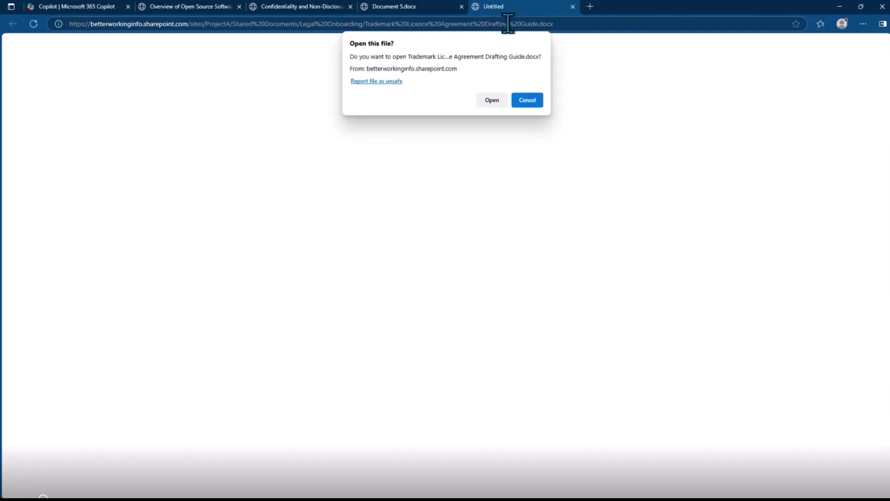
{"action": "left_click", "coordinate": [492, 100]}
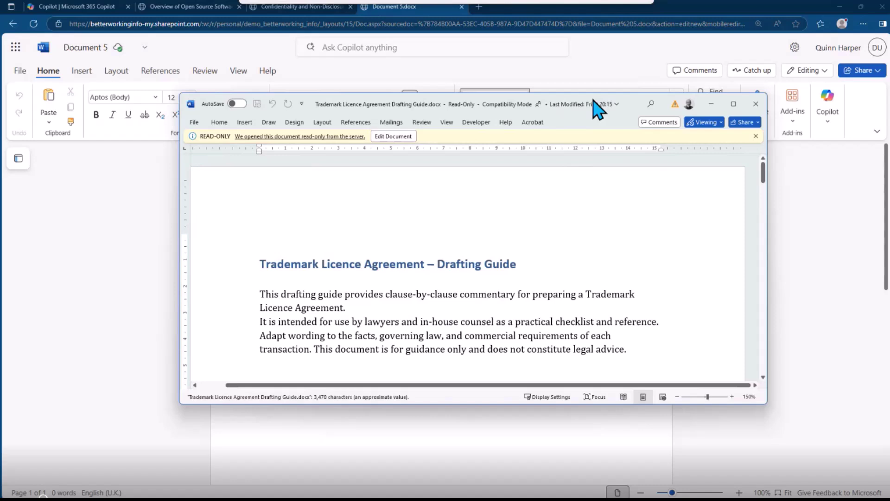
{"action": "scroll", "coordinate": [529, 251], "scroll_direction": "down", "scroll_amount": 3}
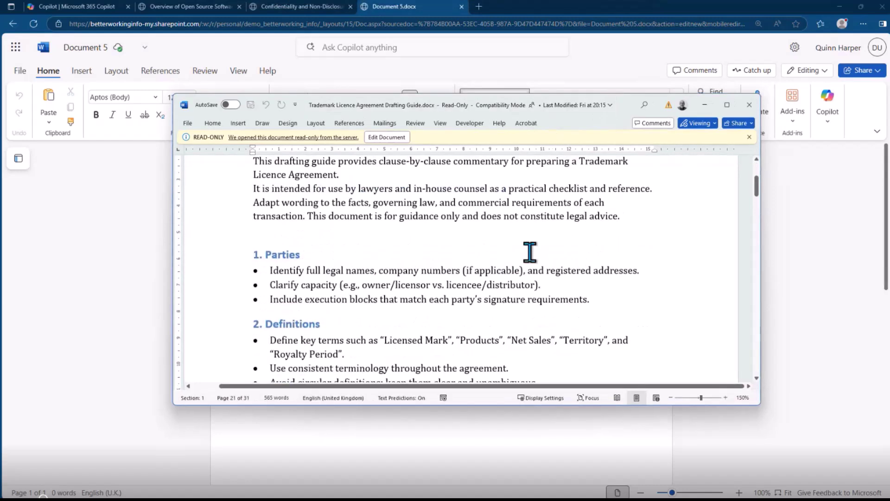
{"action": "scroll", "coordinate": [529, 252], "scroll_direction": "down", "scroll_amount": 5}
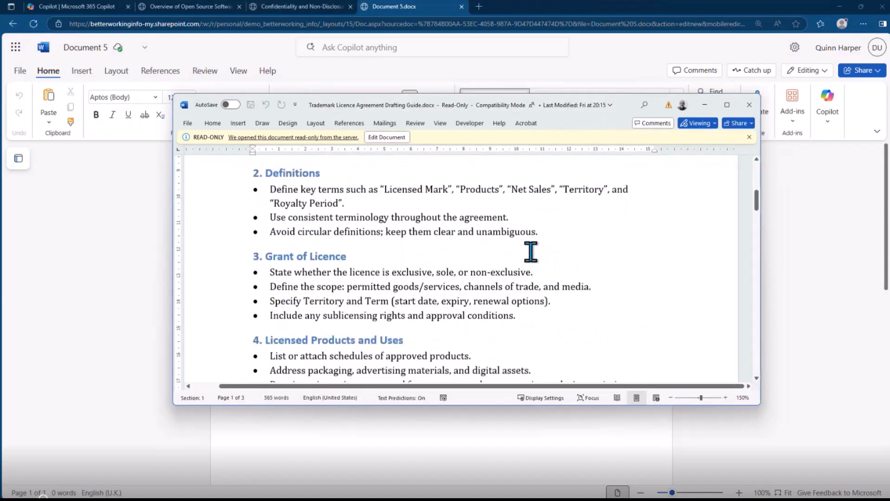
{"action": "scroll", "coordinate": [530, 252], "scroll_direction": "down", "scroll_amount": 4}
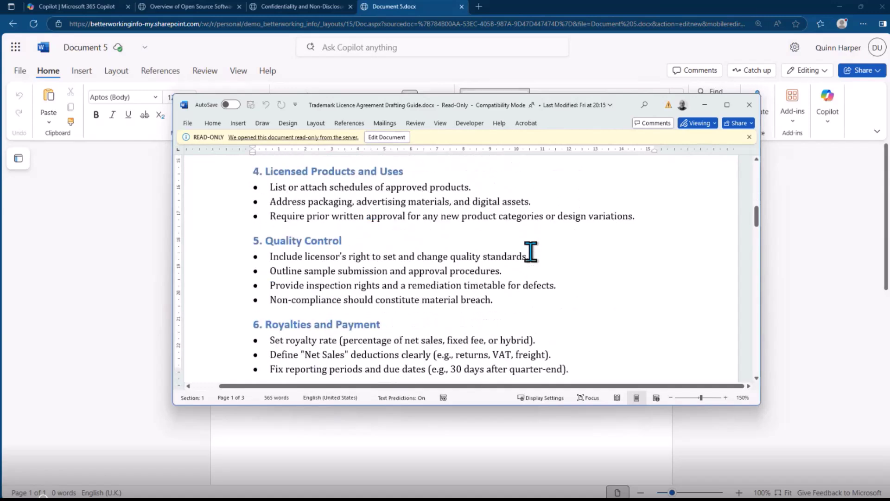
{"action": "scroll", "coordinate": [530, 252], "scroll_direction": "down", "scroll_amount": 1}
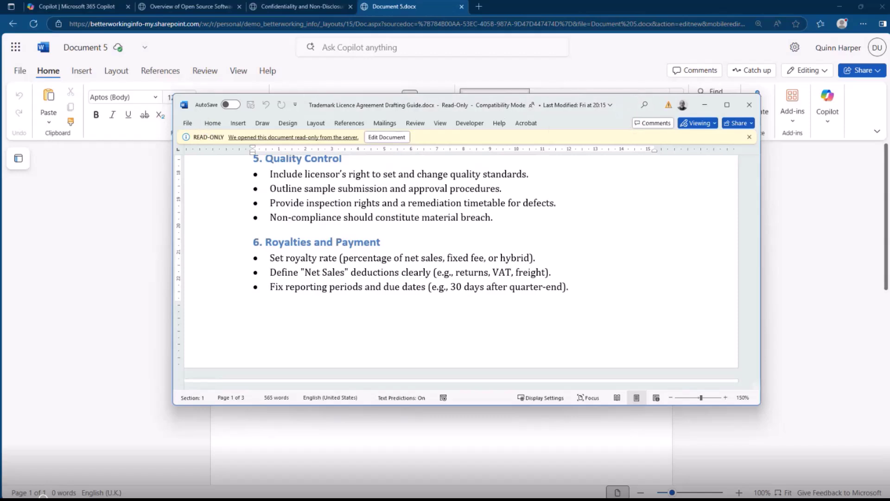
{"action": "left_click_drag", "start_coordinate": [587, 119], "coordinate": [0, 122]}
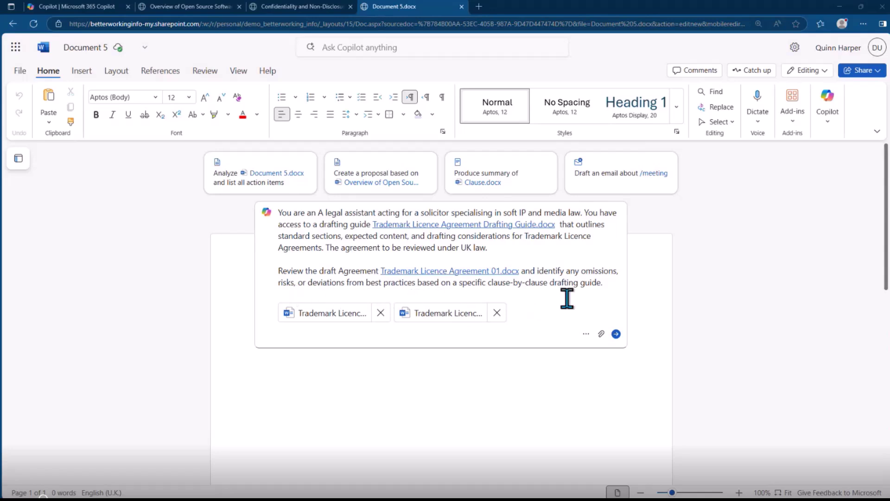
Send the prompt so Copilot drafts the Clause-by-Clause Review of Trademark Licence Agreement 01.
{"action": "scroll", "coordinate": [598, 291], "scroll_direction": "down", "scroll_amount": 1}
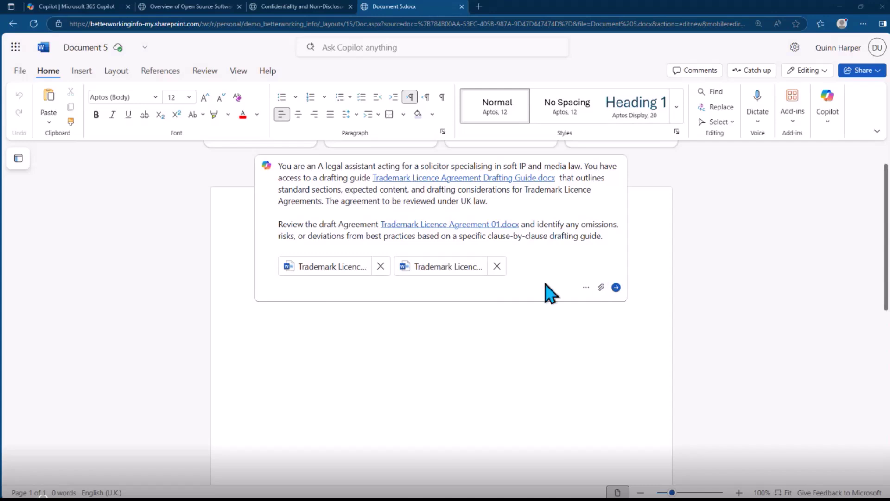
{"action": "left_click", "coordinate": [615, 288]}
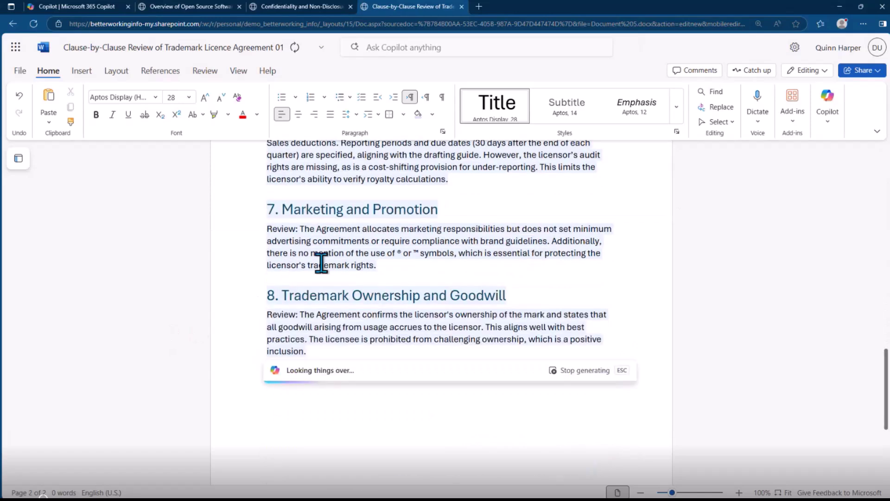
Scroll through the generated review past clause 15 to the Appendix and Recommendations list.
{"action": "double_click", "coordinate": [365, 242]}
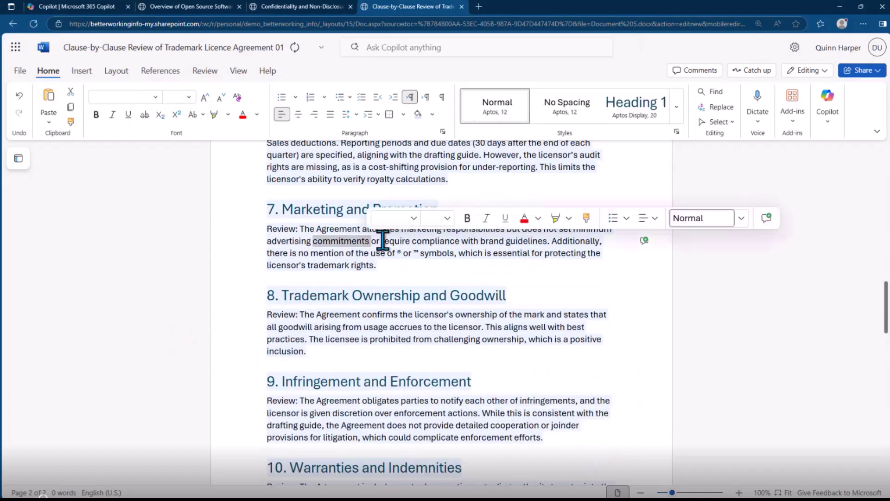
{"action": "left_click", "coordinate": [443, 264]}
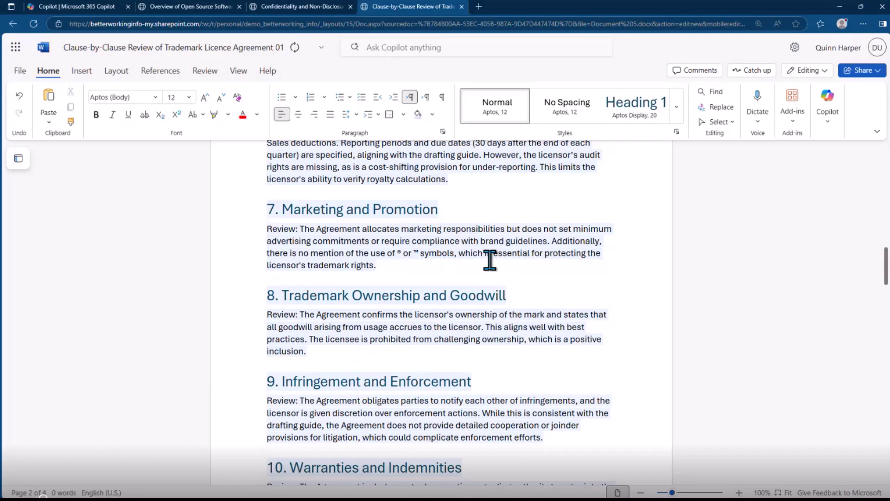
{"action": "scroll", "coordinate": [489, 258], "scroll_direction": "down", "scroll_amount": 3}
{"action": "scroll", "coordinate": [490, 259], "scroll_direction": "down", "scroll_amount": 8}
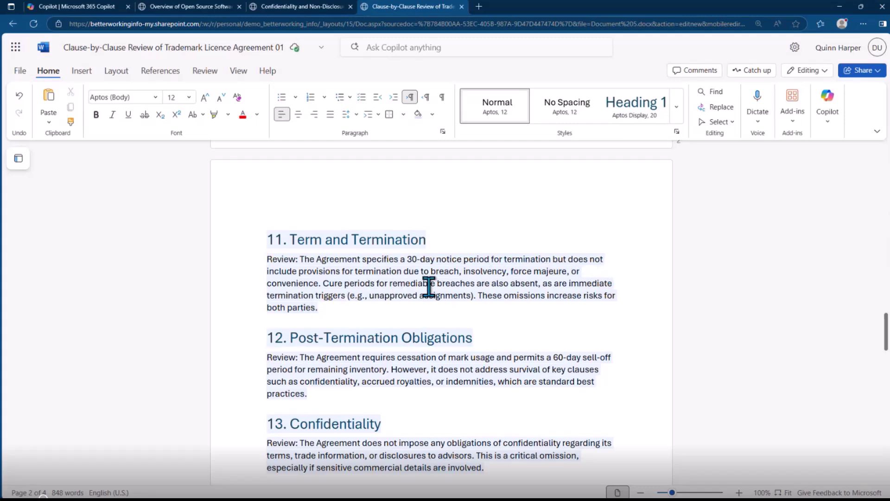
{"action": "scroll", "coordinate": [441, 344], "scroll_direction": "down", "scroll_amount": 4}
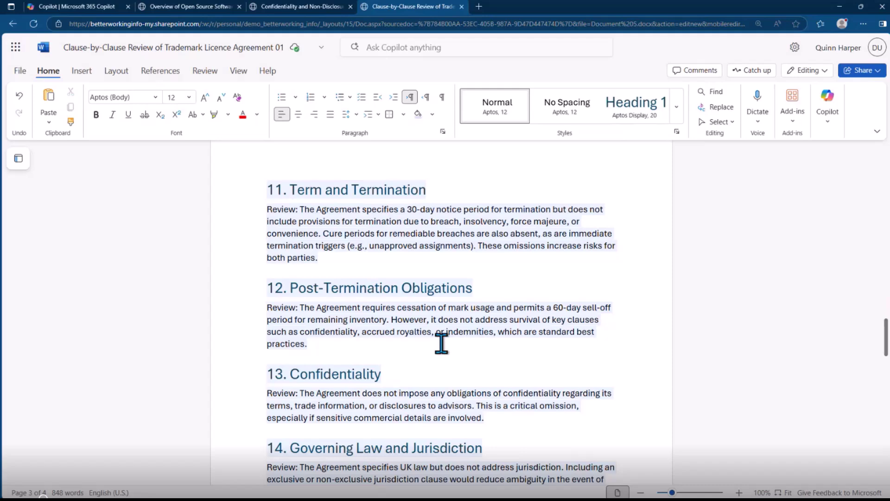
{"action": "scroll", "coordinate": [441, 344], "scroll_direction": "down", "scroll_amount": 6}
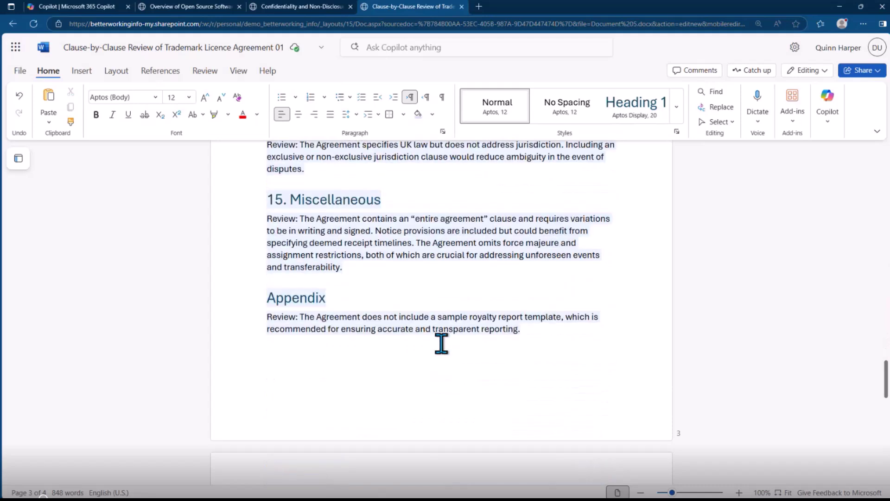
{"action": "scroll", "coordinate": [441, 344], "scroll_direction": "down", "scroll_amount": 5}
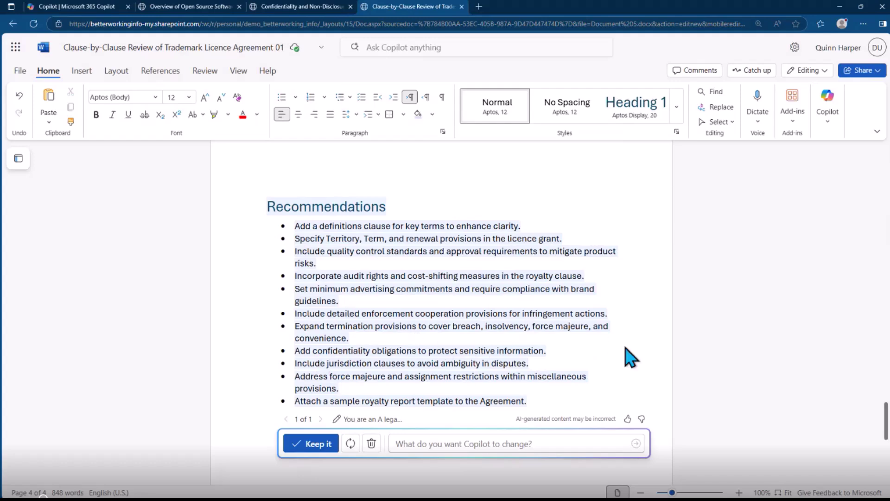
{"action": "scroll", "coordinate": [630, 357], "scroll_direction": "down", "scroll_amount": 2}
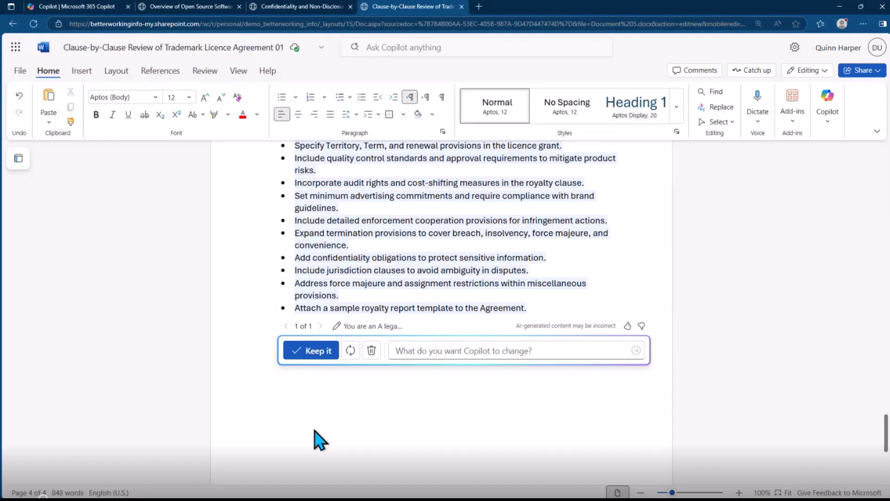
{"action": "scroll", "coordinate": [318, 436], "scroll_direction": "up", "scroll_amount": 1}
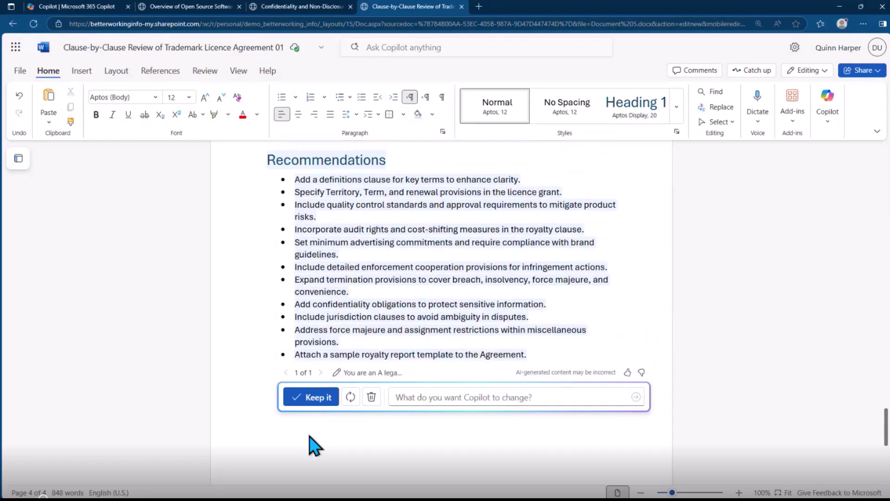